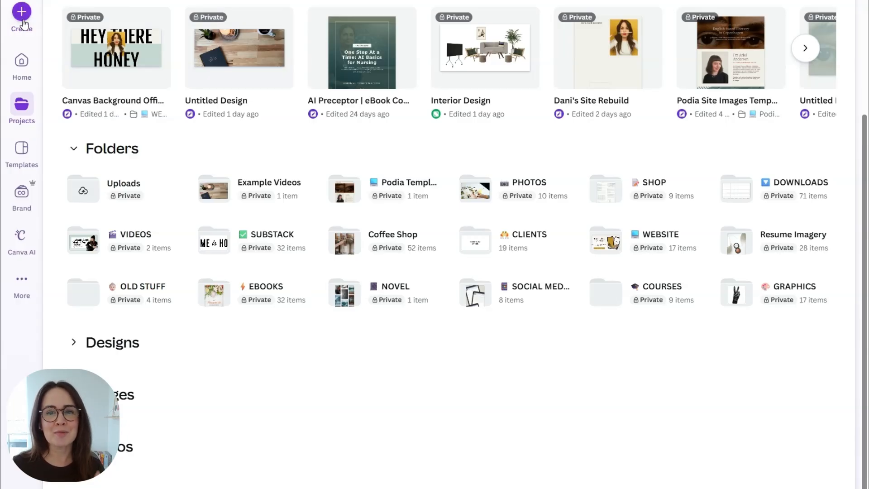
Step: Start a blank custom-size Canva design of 2000 × 900 pixels
click(24, 23)
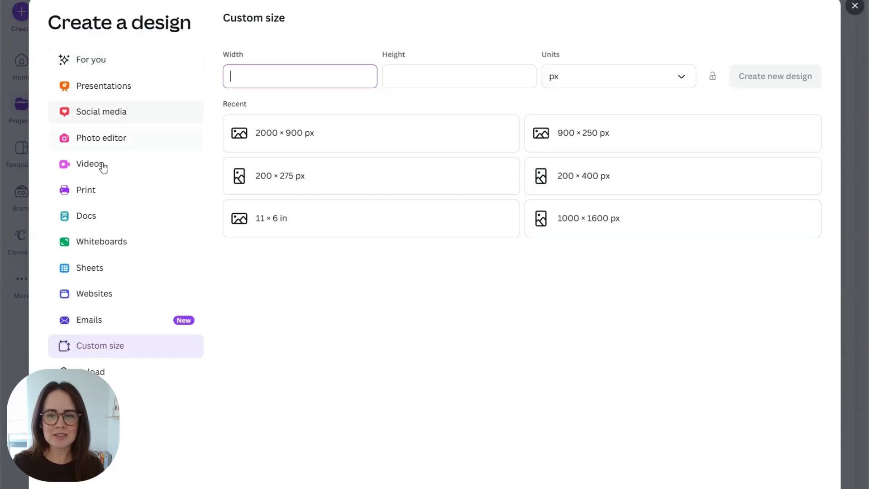
click(94, 350)
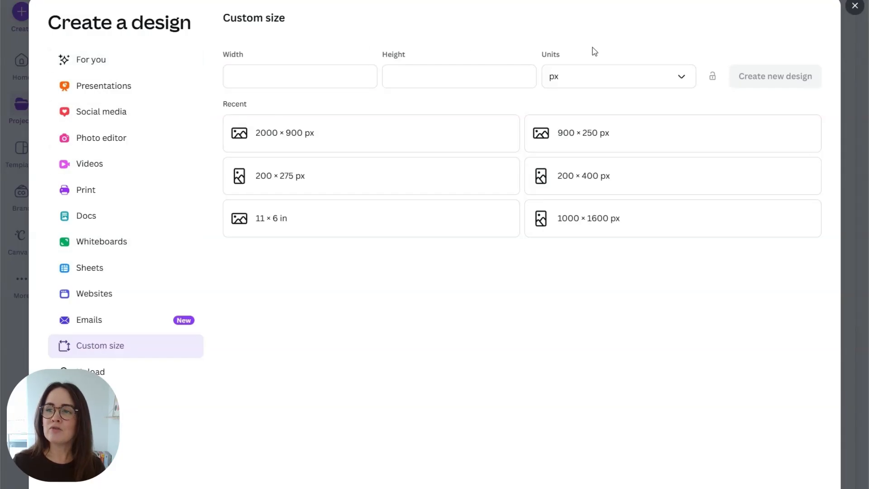
click(569, 77)
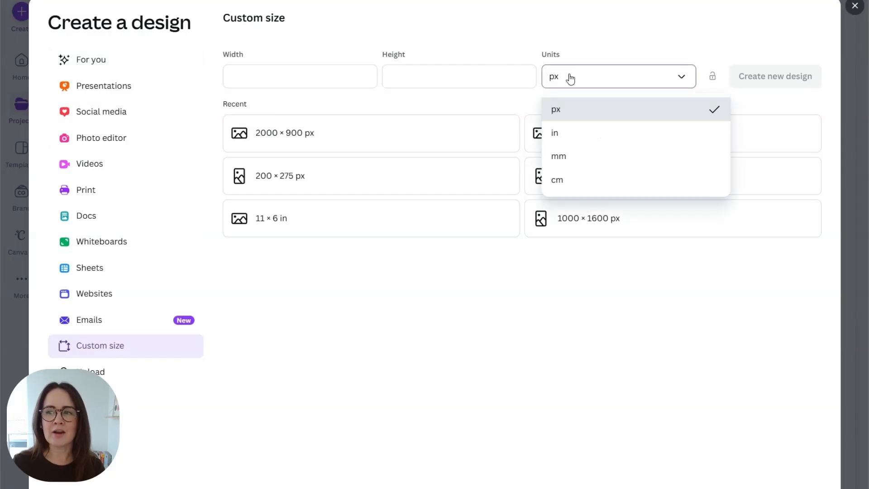
click(581, 111)
click(280, 76)
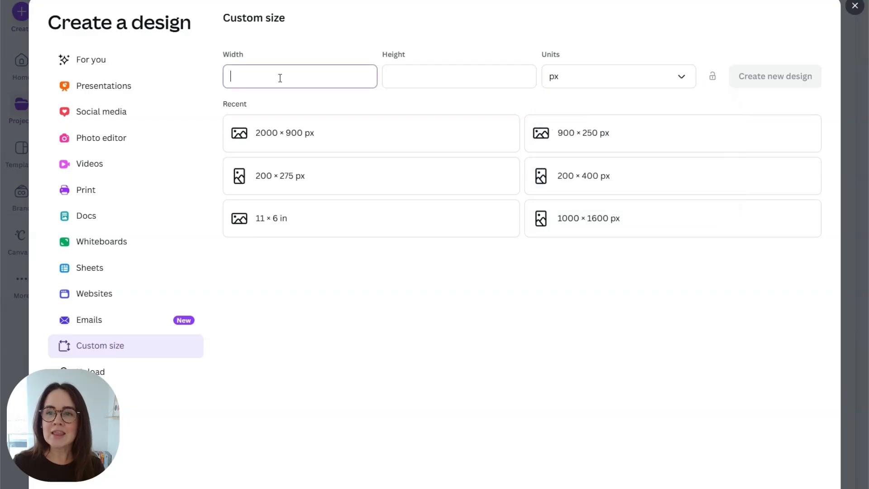
text(200)
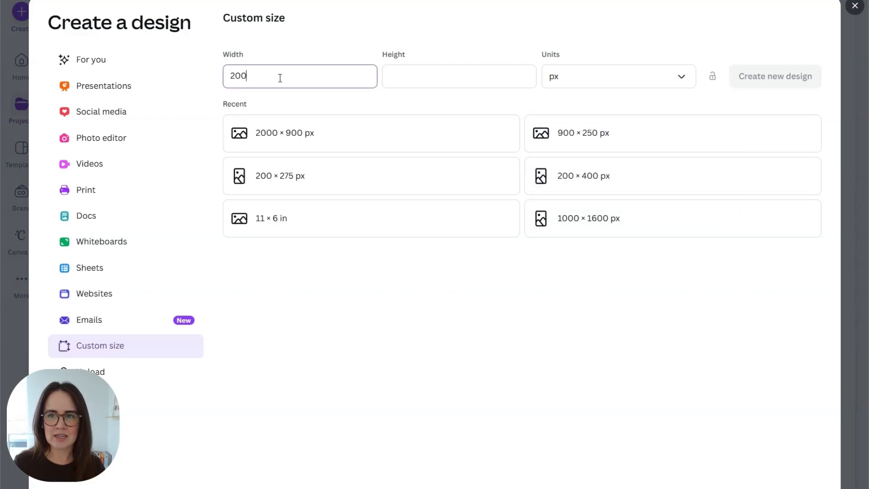
text(0)
click(436, 78)
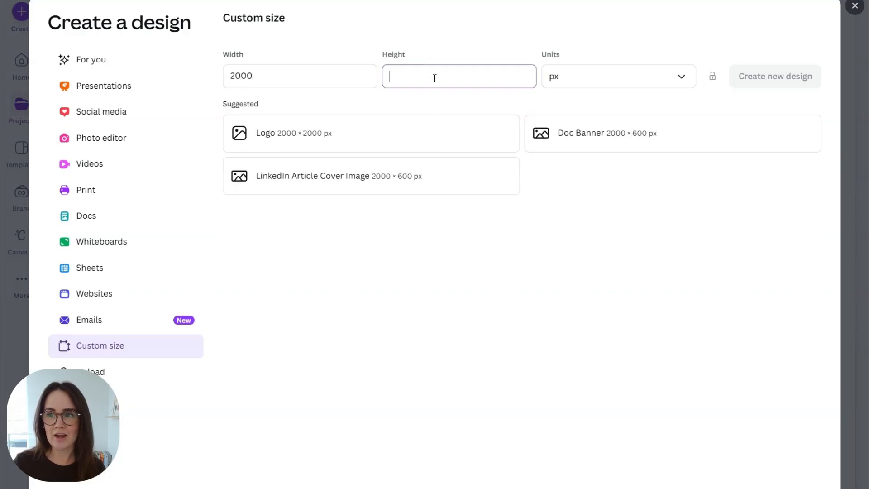
text(900)
click(465, 43)
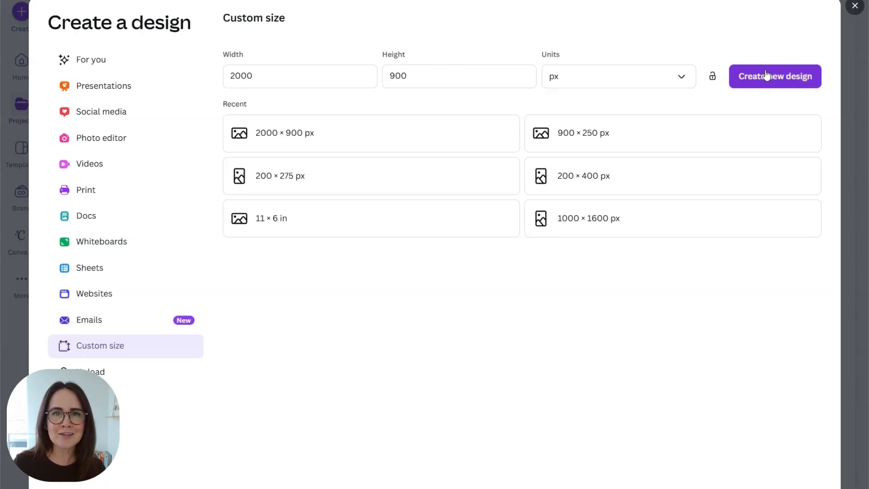
click(766, 75)
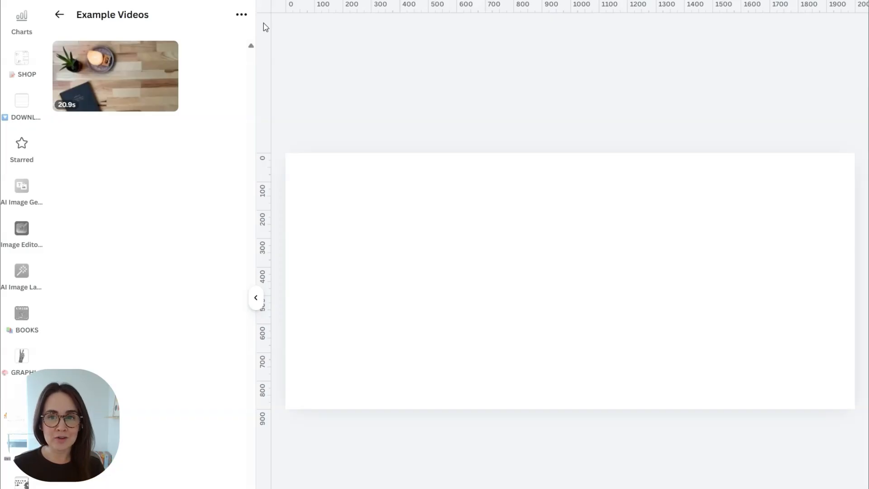
Step: Add the 20.9s desk-scene video from Example Videos and stretch it centred across the page width
click(109, 83)
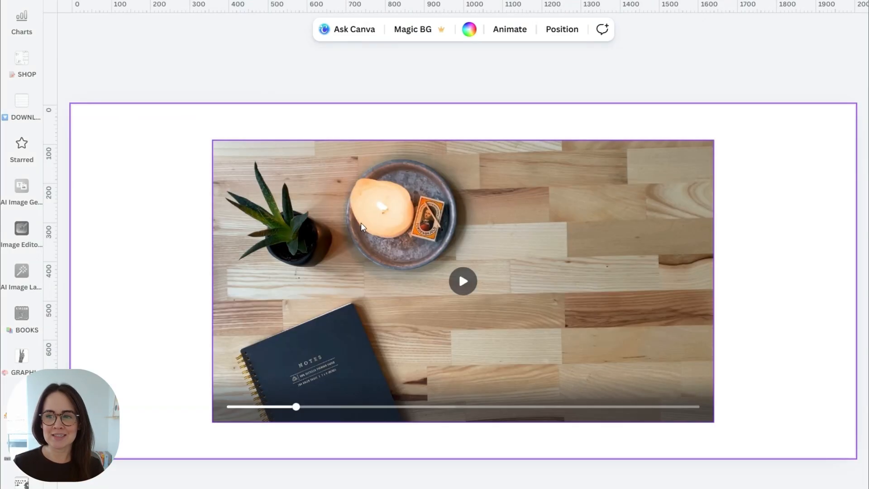
click(379, 196)
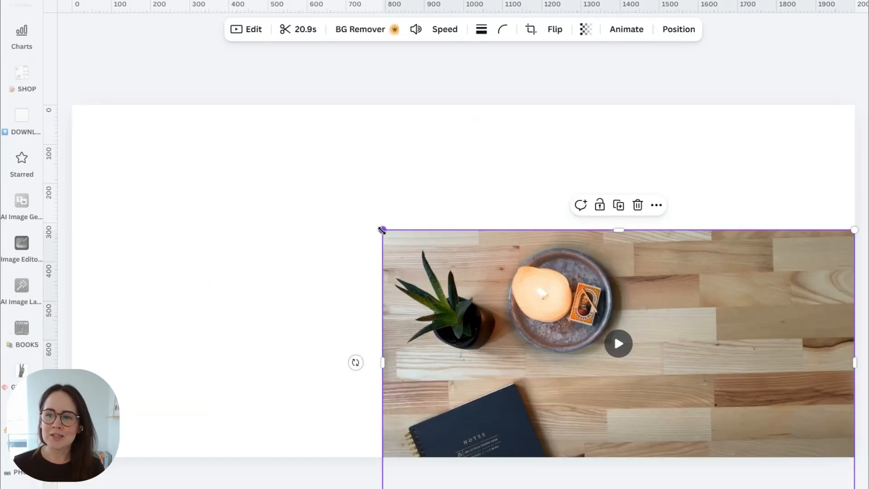
drag(381, 229, 49, 99)
drag(623, 174, 627, 143)
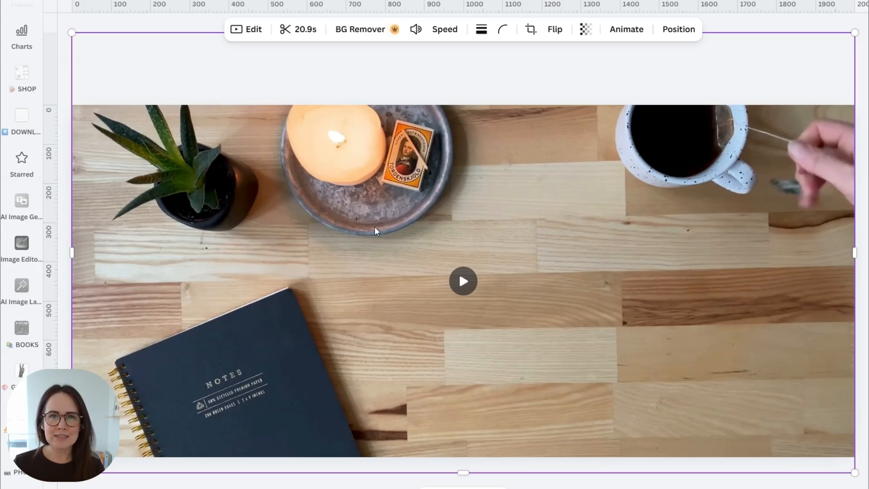
Step: Trim the desk video to a 4.9-second section, roughly 12.0s to 17.1s
click(306, 40)
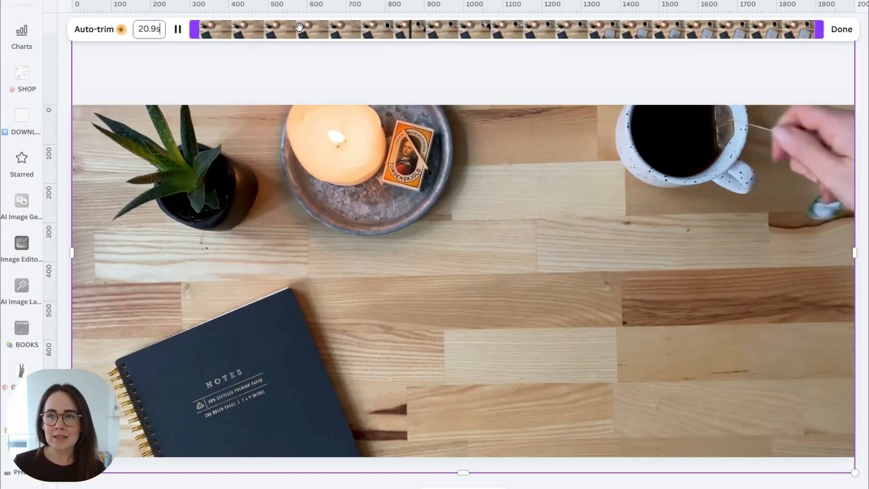
drag(194, 29, 222, 37)
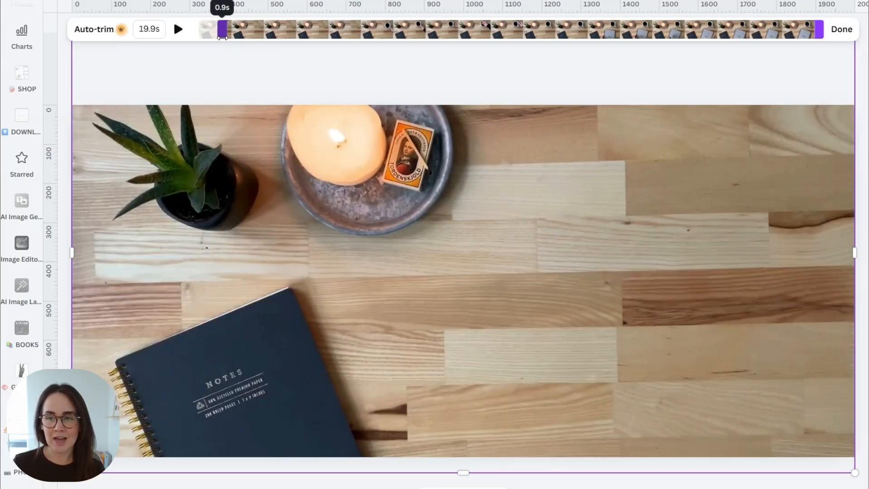
drag(222, 38, 497, 40)
drag(820, 30, 703, 59)
click(496, 31)
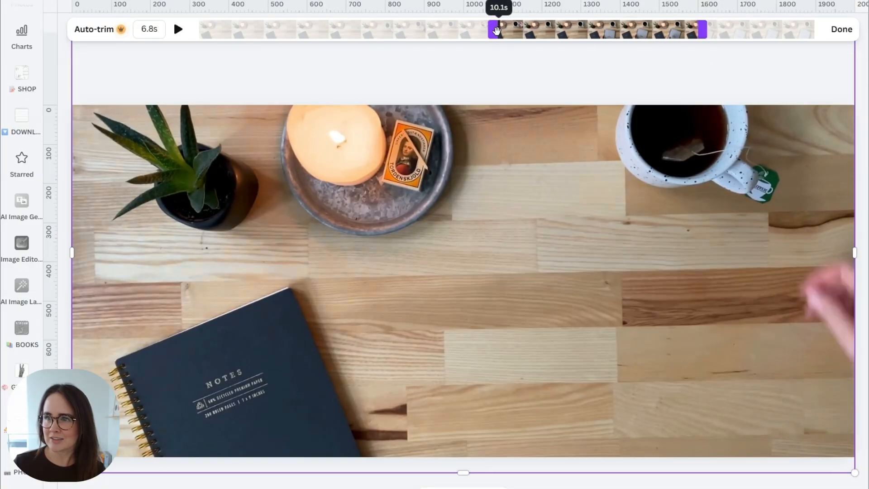
drag(496, 30, 563, 46)
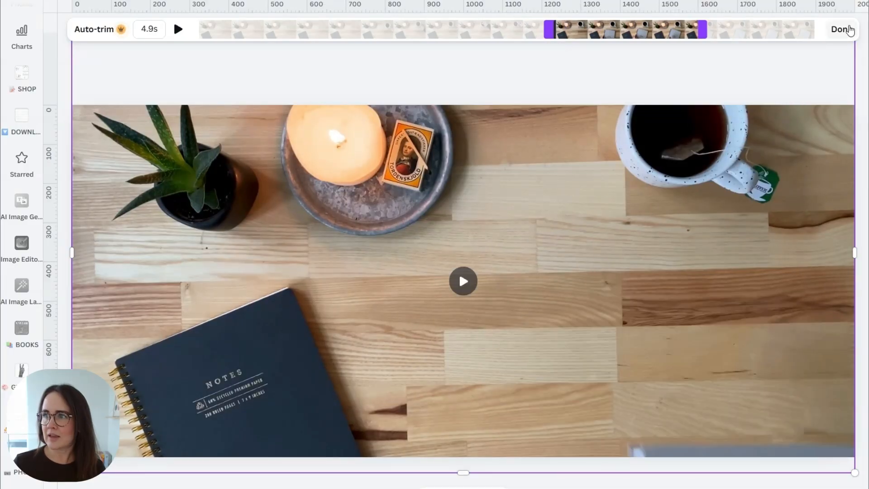
click(848, 29)
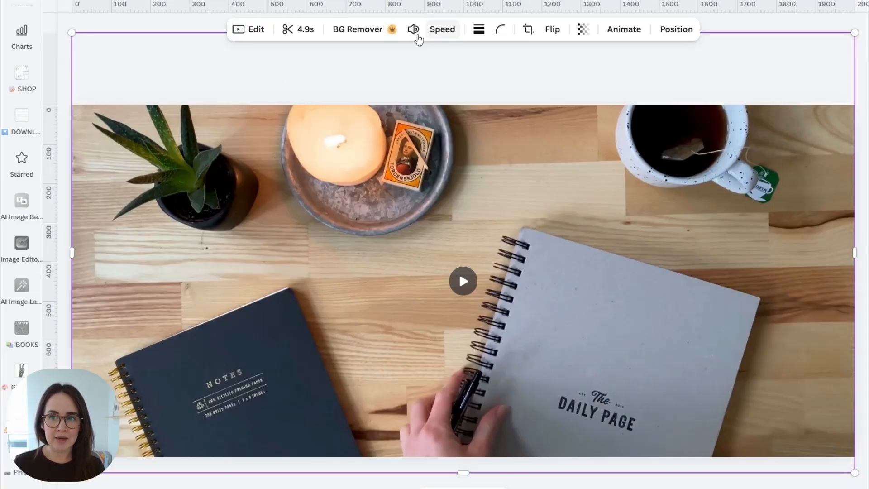
Step: Set the desk video's volume to 0 and play it back to check
click(412, 30)
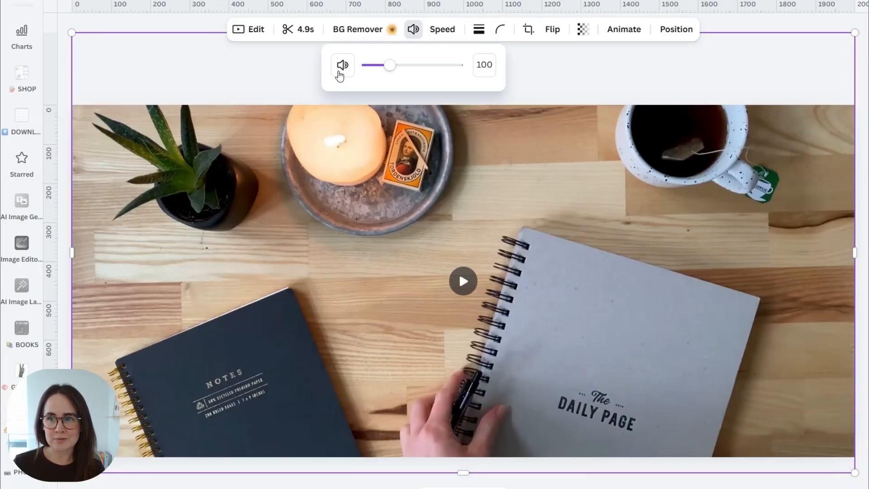
click(342, 65)
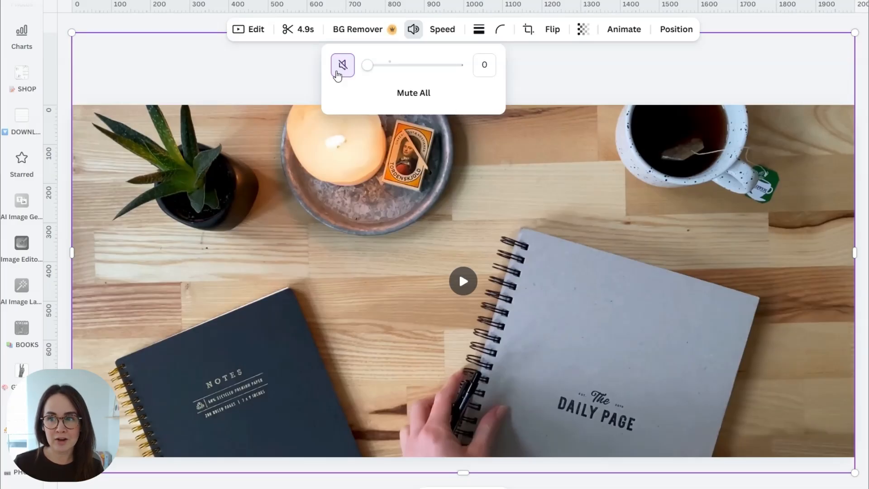
click(733, 26)
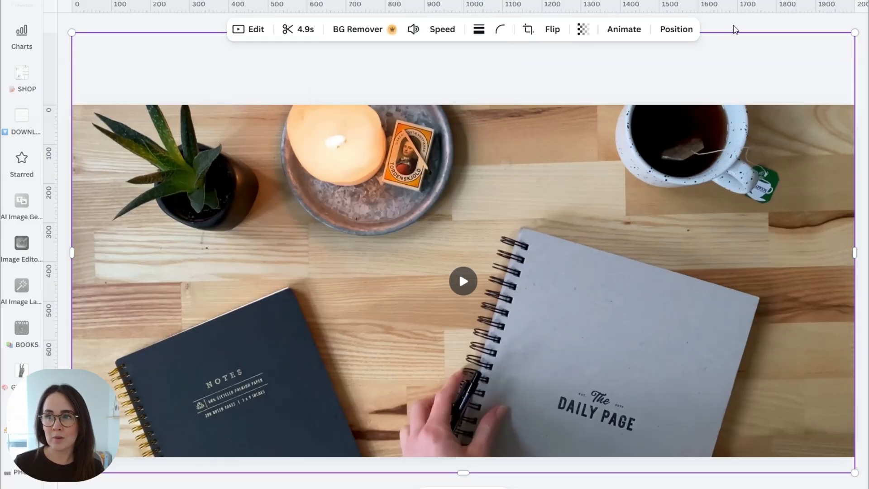
click(462, 282)
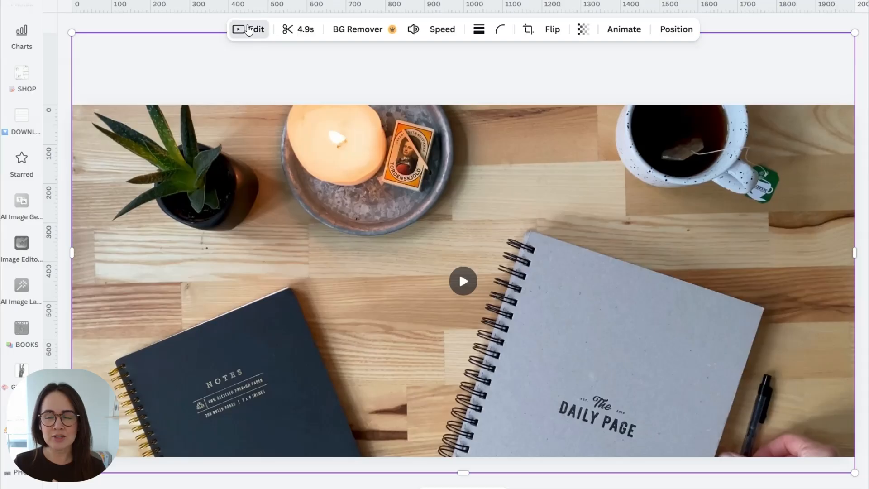
click(249, 30)
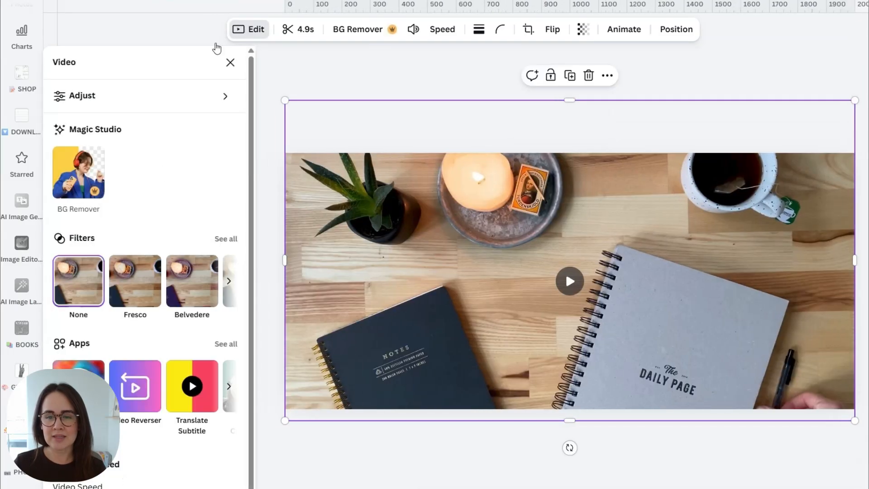
click(227, 239)
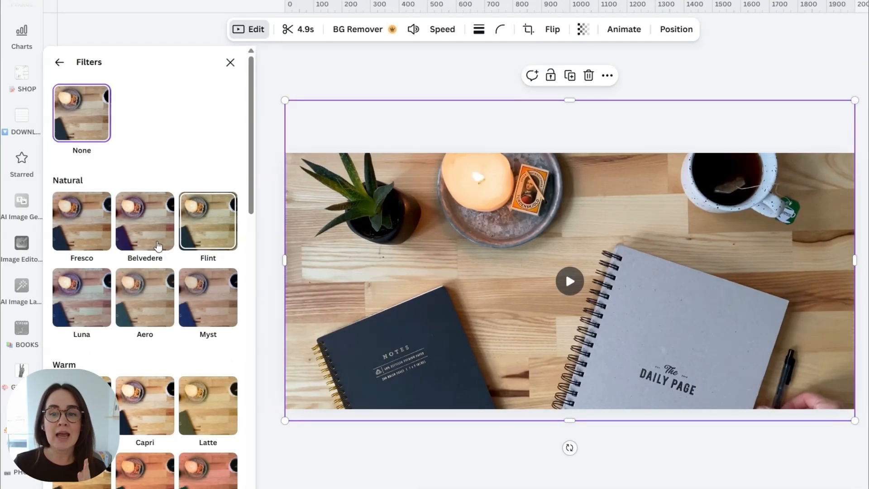
click(203, 302)
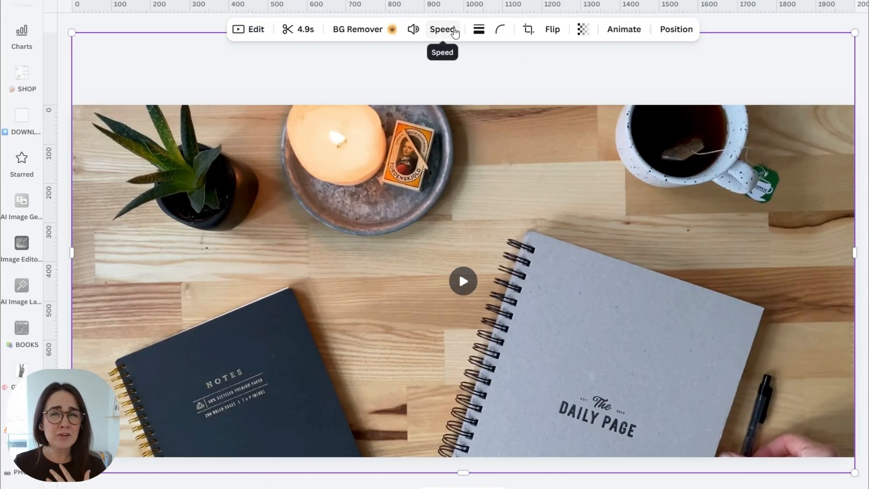
click(455, 33)
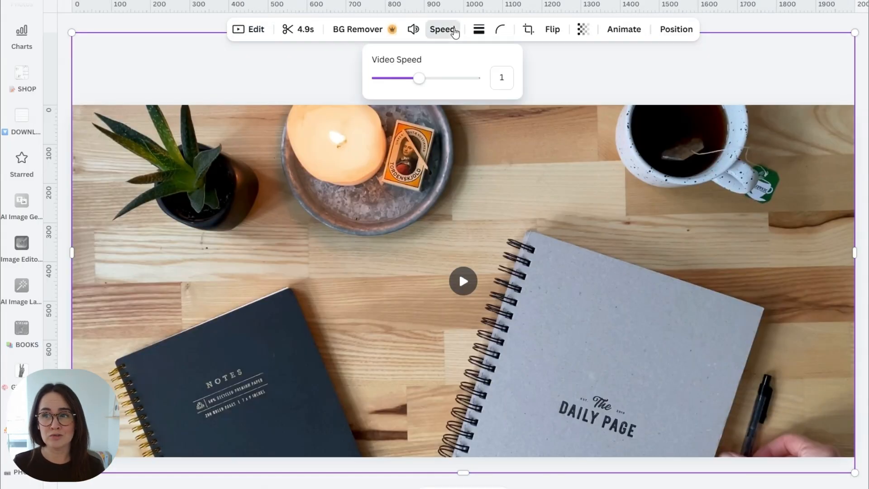
mouse_move(425, 80)
mouse_down()
mouse_move(450, 83)
mouse_move(420, 83)
mouse_up()
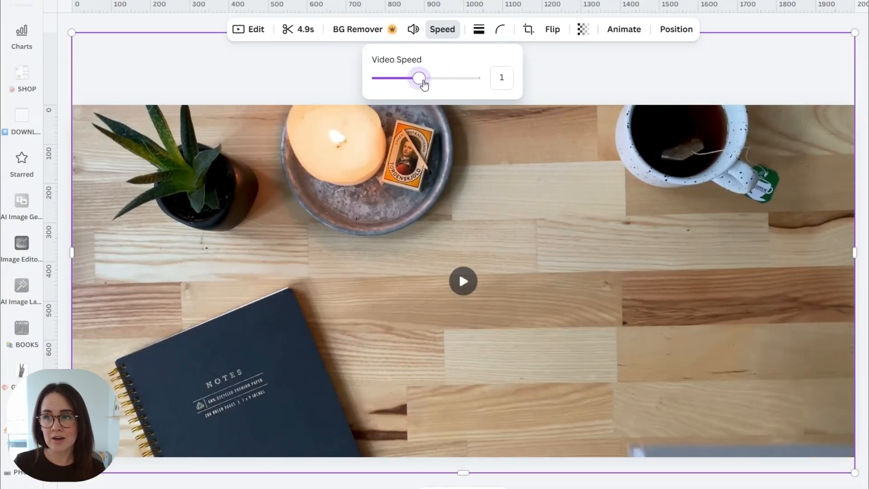
click(817, 24)
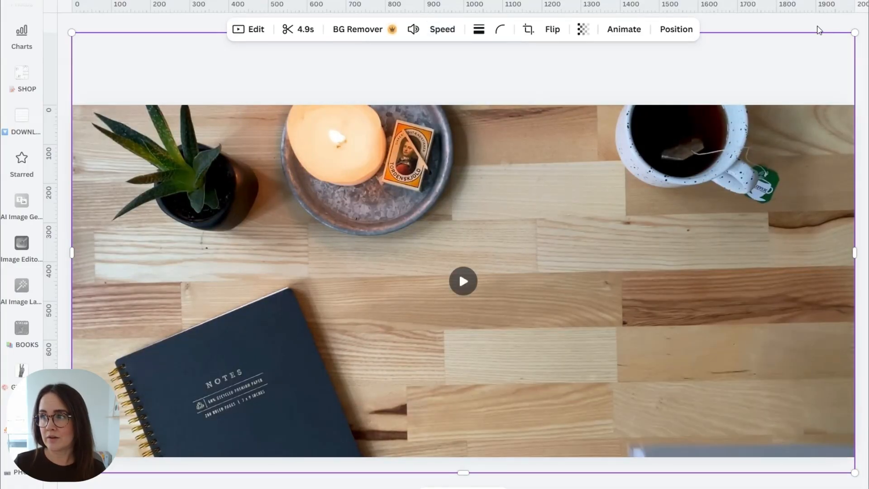
click(817, 24)
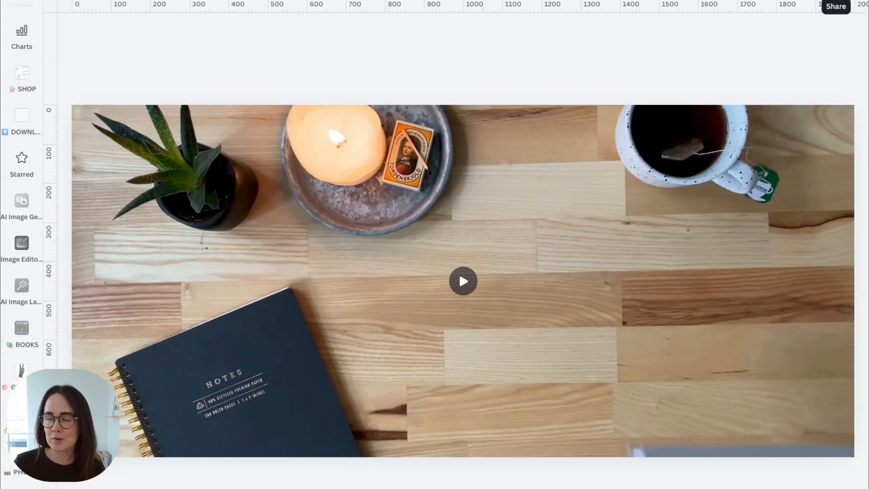
Step: Download the Canva design as an MP4 Video file
click(836, 4)
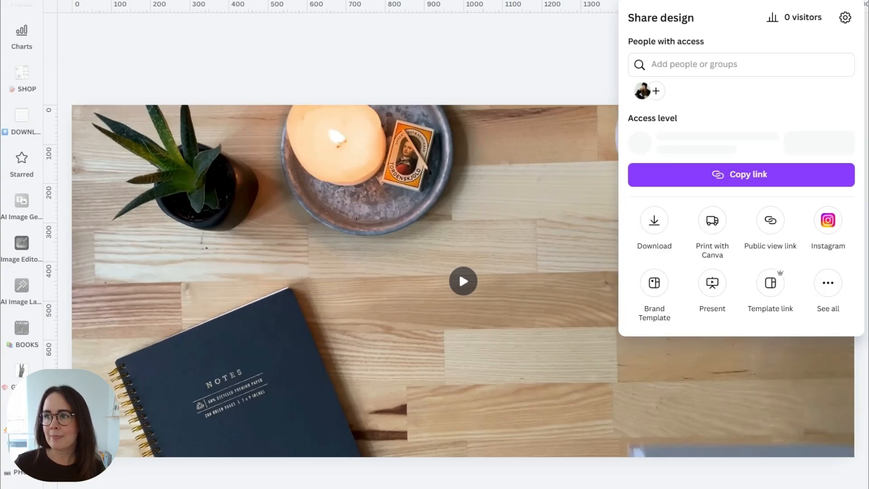
click(655, 224)
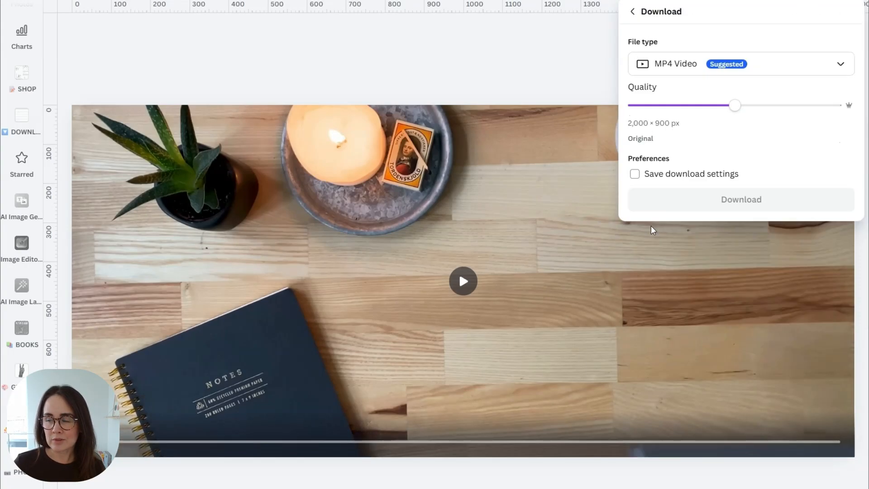
click(705, 63)
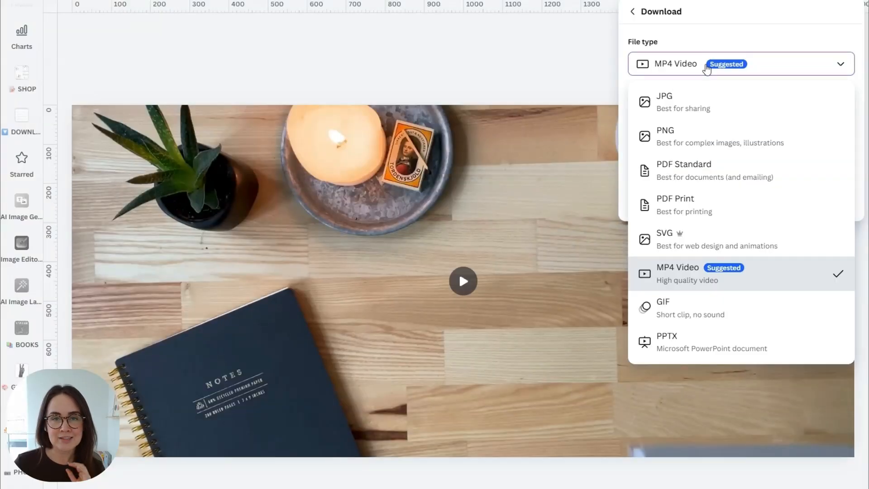
click(707, 269)
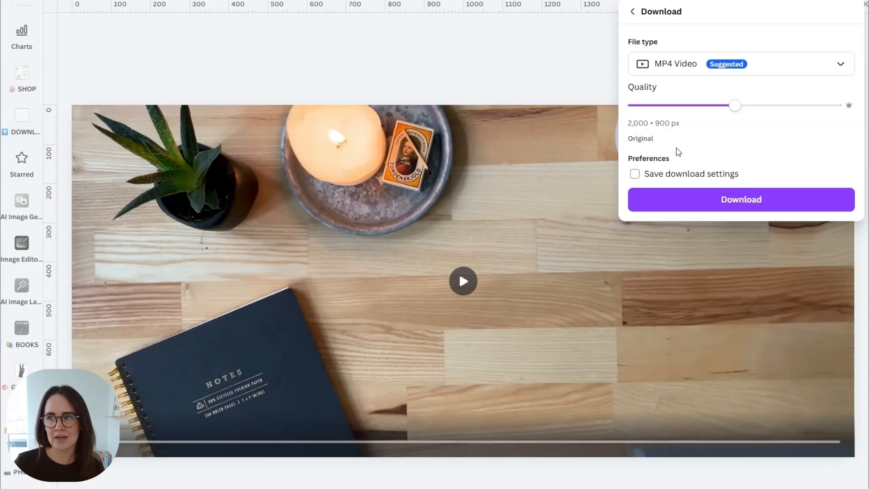
click(762, 202)
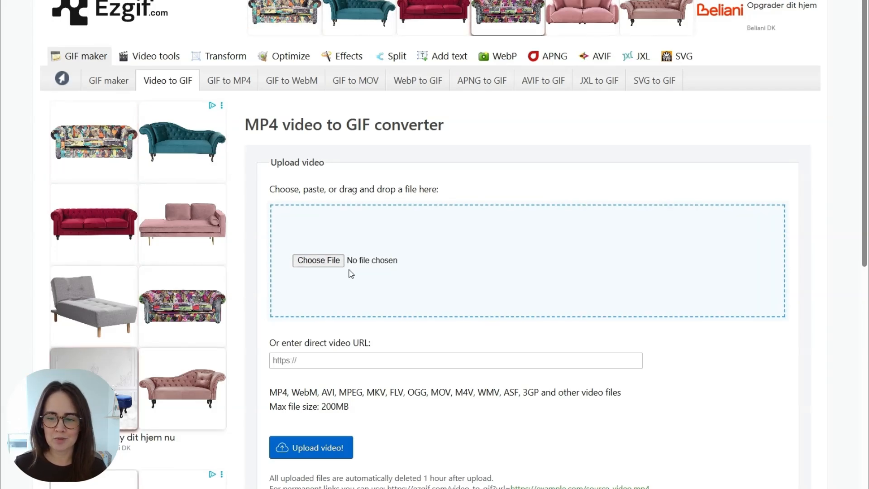
Step: Upload the exported 2000×900 desk-scene MP4 to Ezgif's Video to GIF converter
click(320, 261)
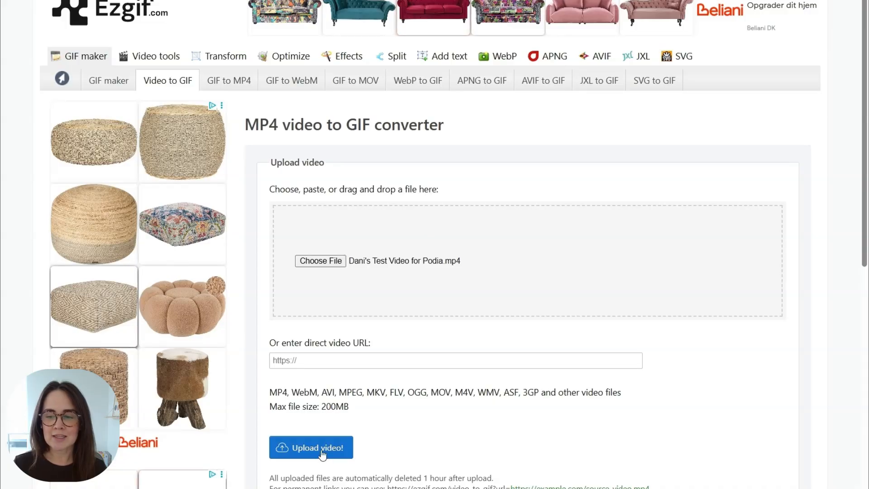
click(291, 459)
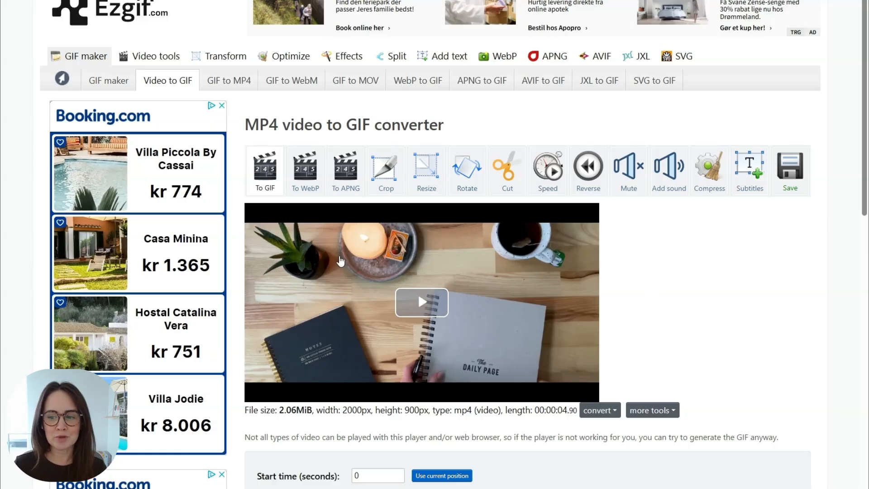
scroll(392, 272, down, 5)
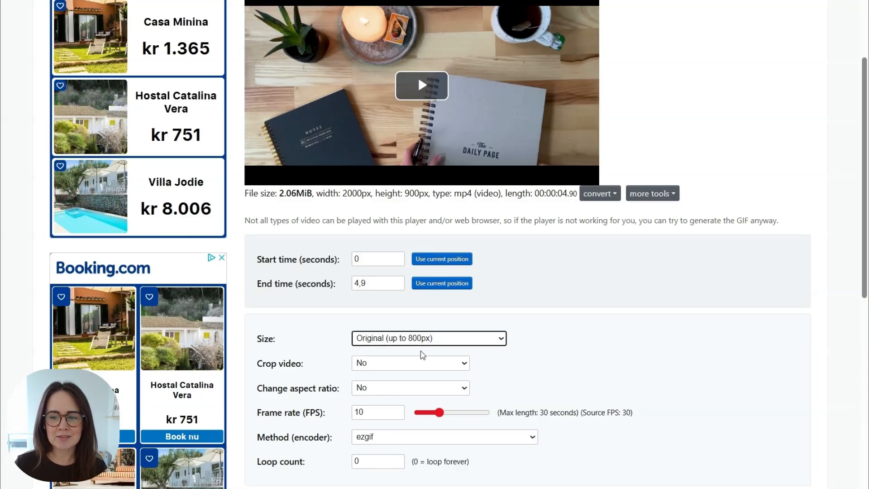
scroll(431, 294, down, 5)
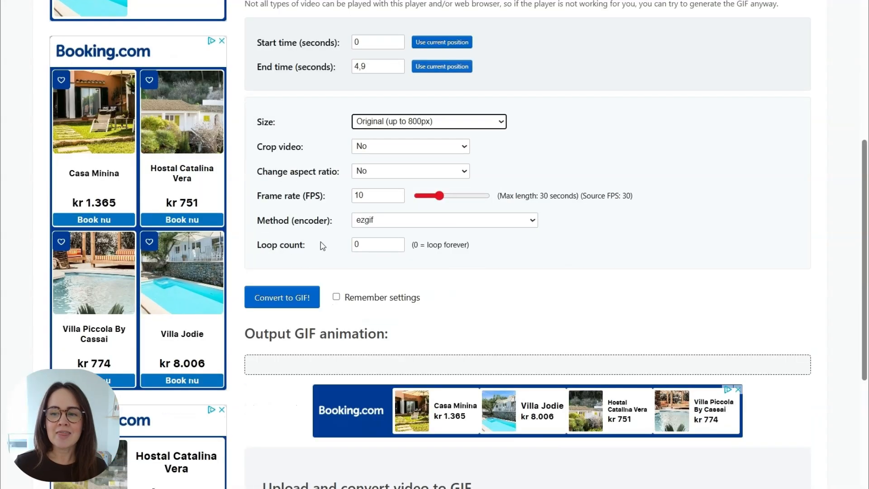
Step: Convert the uploaded video into a 3.47MiB, 800×360, 49-frame looping GIF
click(284, 298)
scroll(487, 254, down, 5)
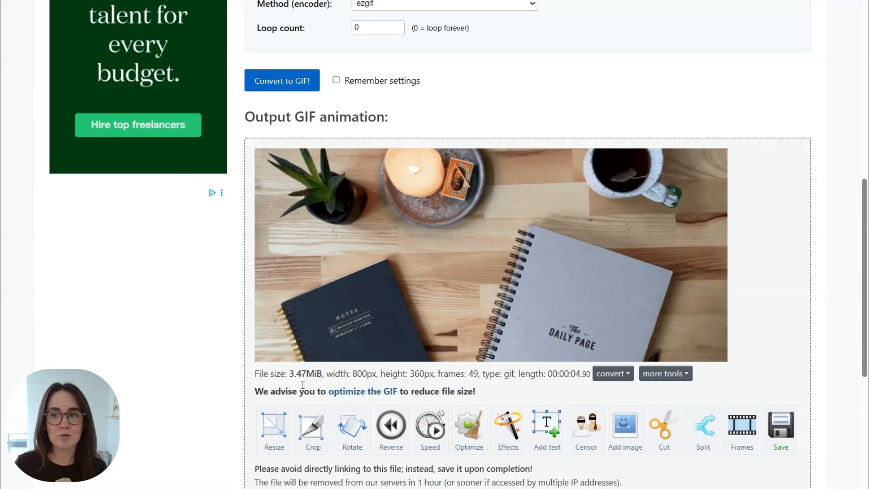
scroll(433, 60, up, 5)
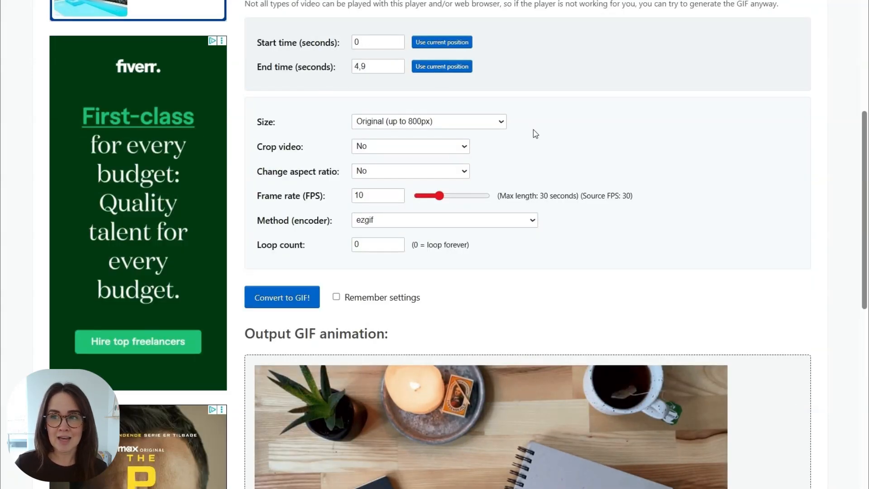
Step: Confirm end time 4,9, set the frame rate to 10 FPS, and reconvert to GIF
scroll(534, 130, up, 5)
double_click(377, 283)
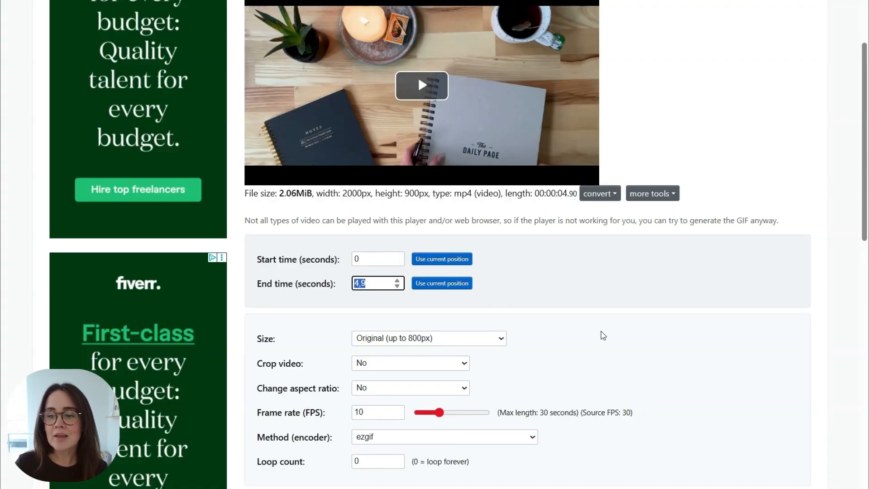
scroll(500, 310, down, 5)
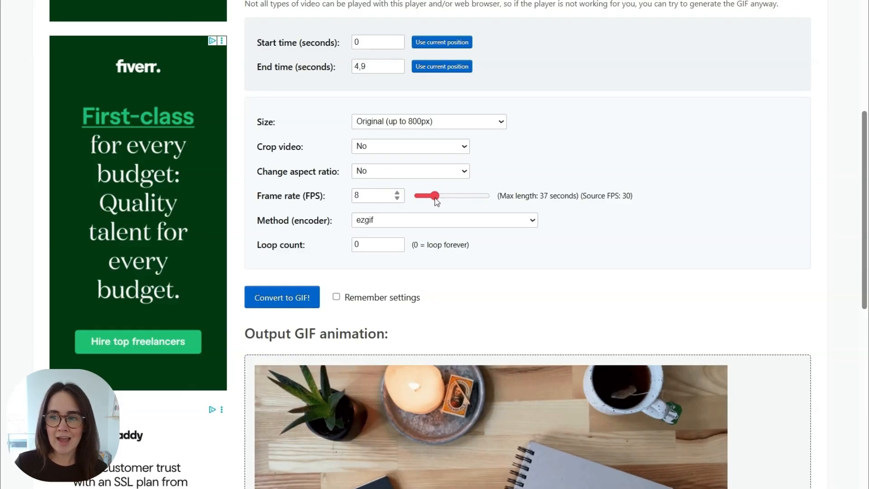
drag(439, 199, 442, 200)
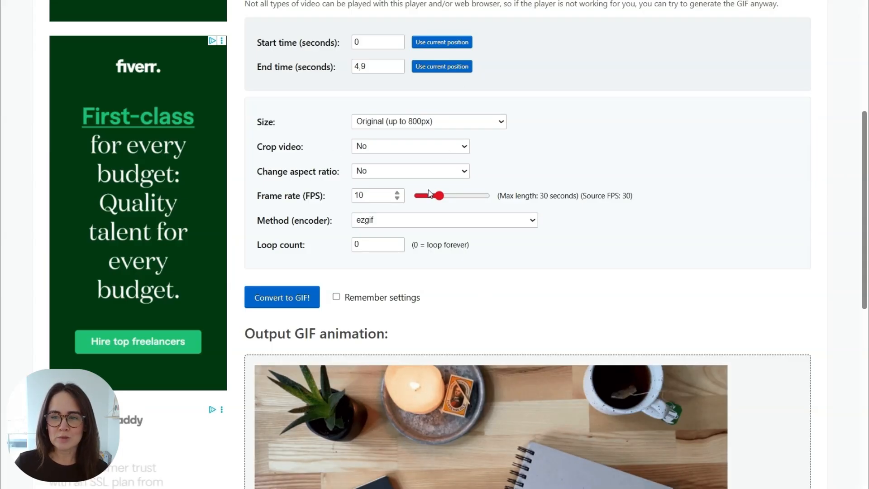
click(295, 308)
scroll(776, 368, down, 5)
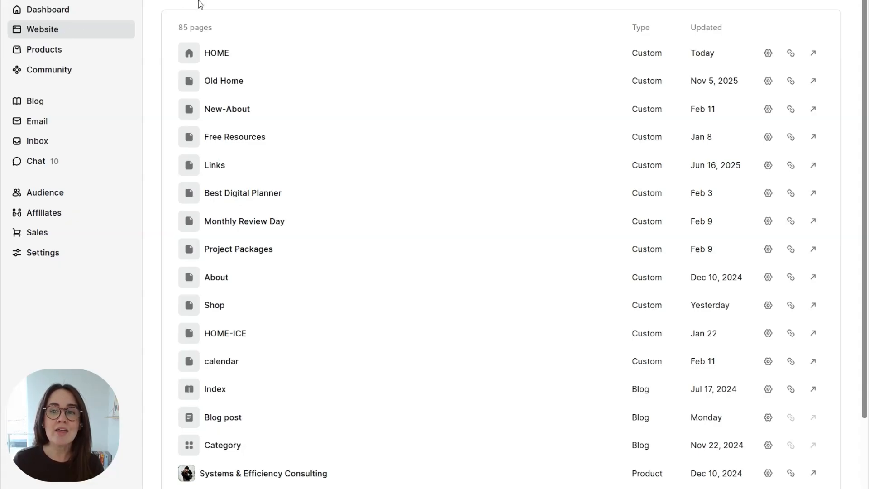
Step: Open Podia's HOME page in the editor and add a section at the bottom, above the footer
click(215, 53)
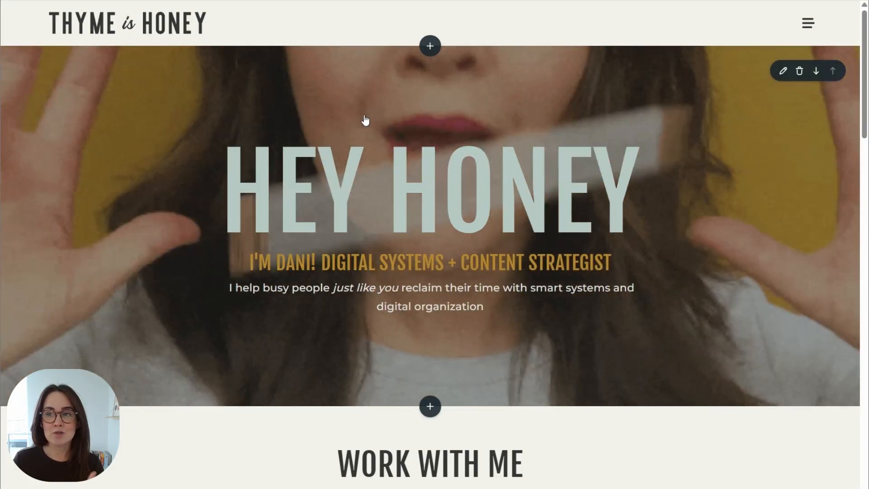
scroll(365, 120, down, 10)
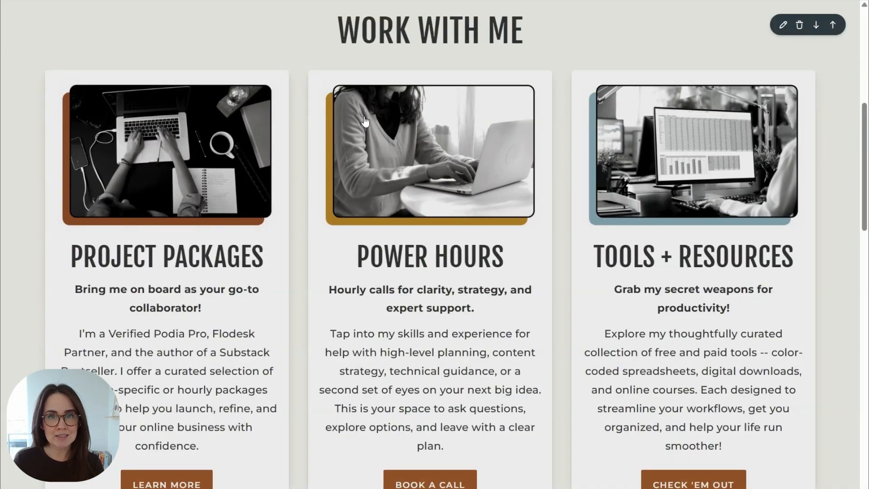
scroll(365, 120, down, 5)
scroll(365, 120, down, 20)
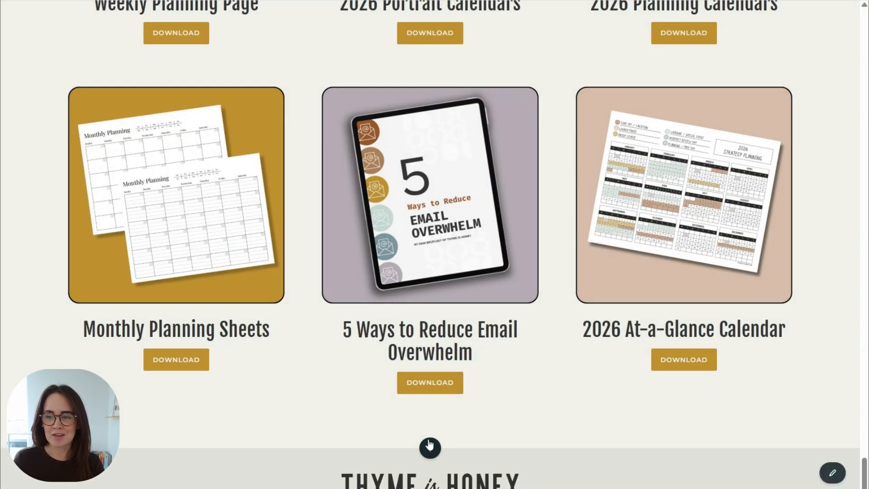
click(429, 449)
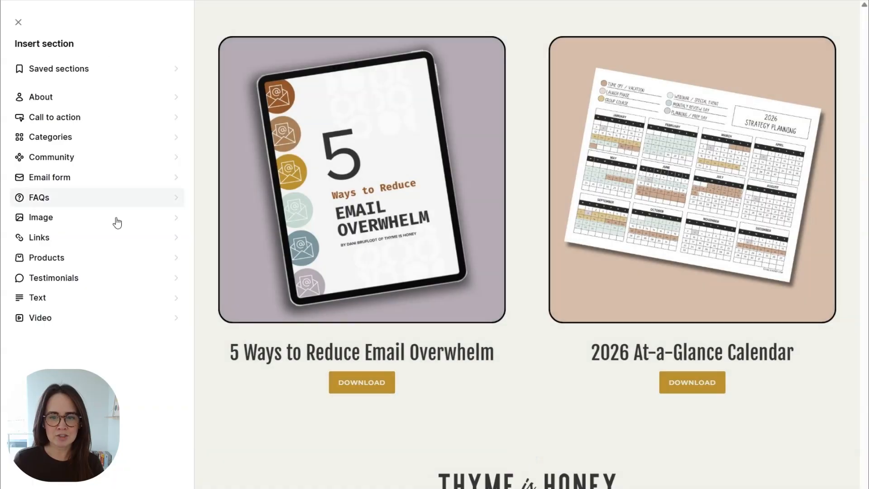
Step: Insert the first Text section template and add a background image in its Design settings
click(102, 300)
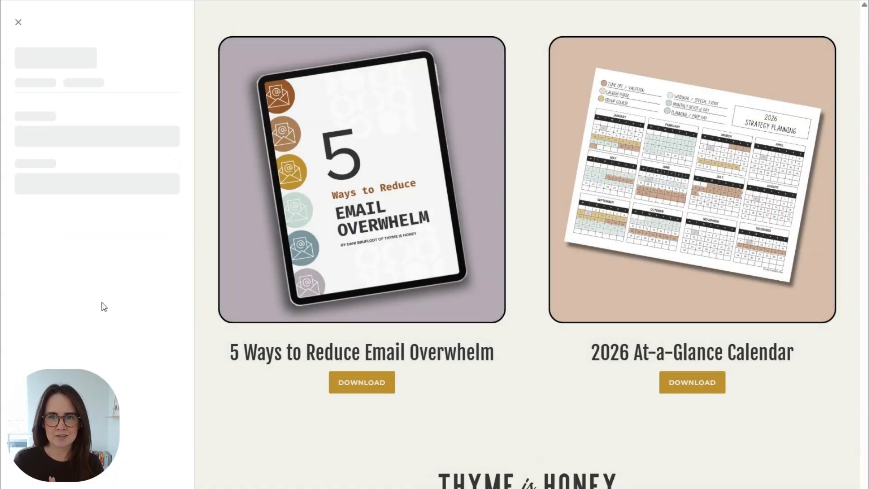
click(99, 94)
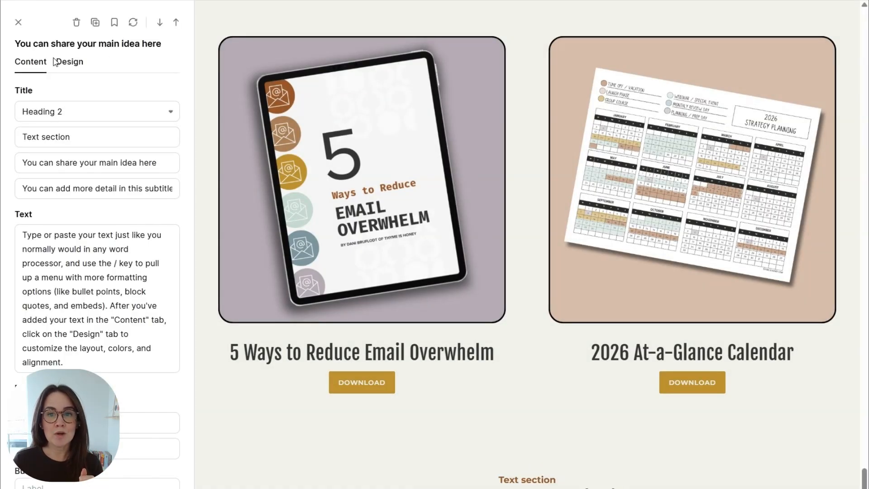
click(64, 69)
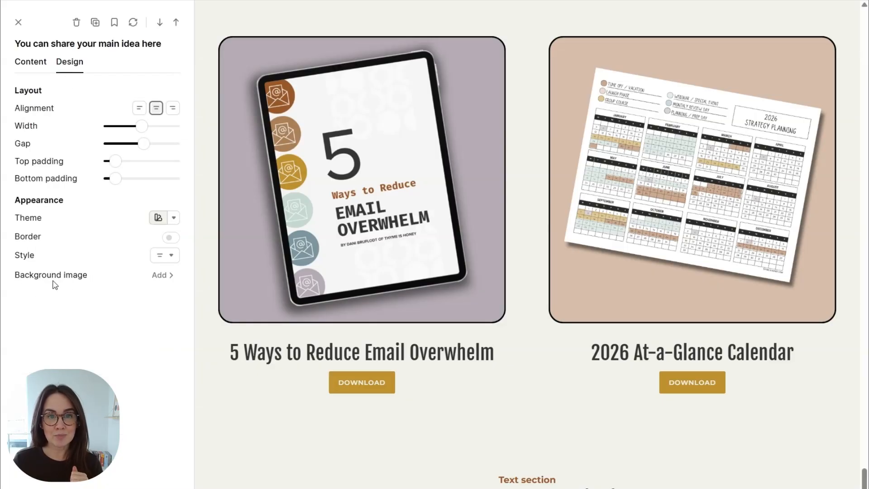
click(161, 277)
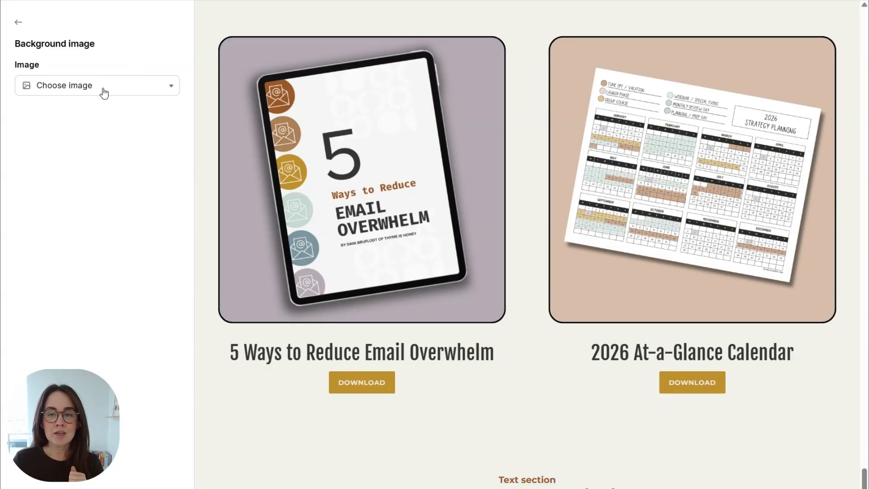
Step: Upload the desk-scene GIF as the section background with no grayscale, full contrast and slightly reduced opacity
click(104, 93)
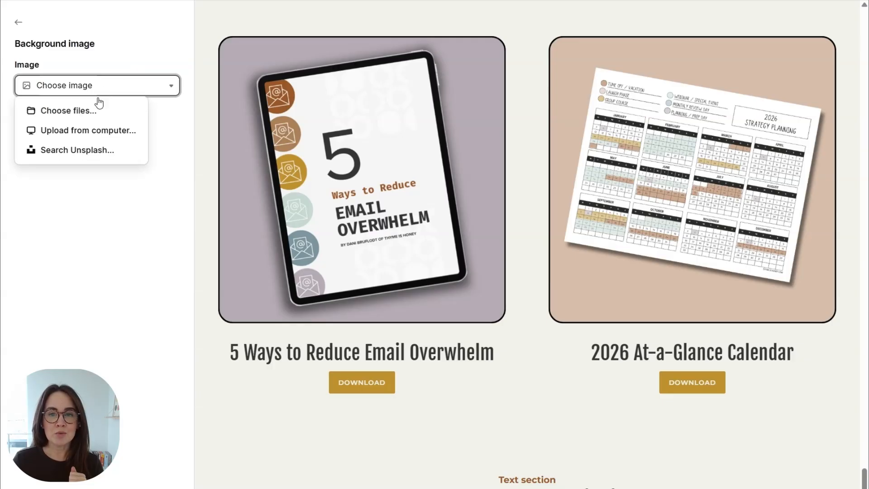
click(88, 130)
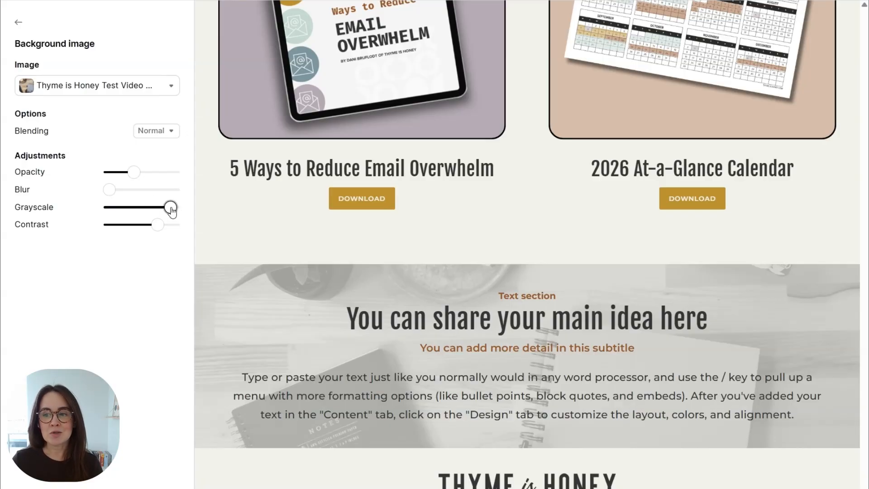
drag(171, 208, 100, 218)
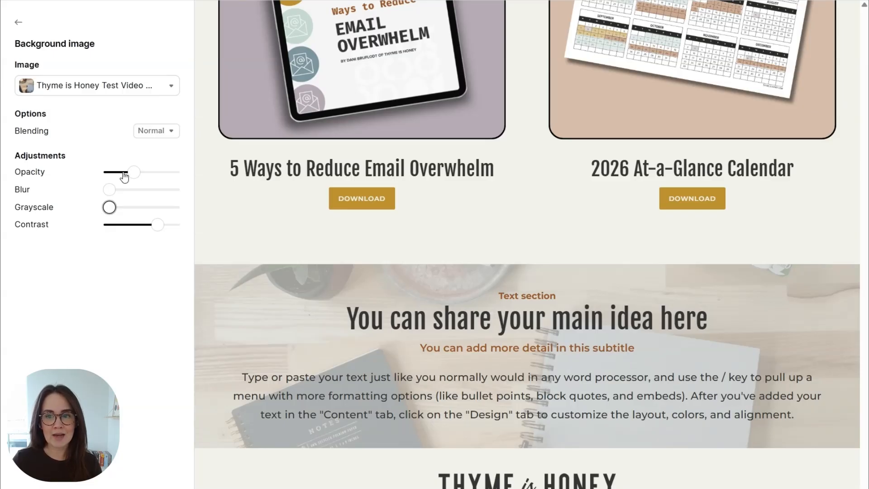
drag(135, 173, 180, 188)
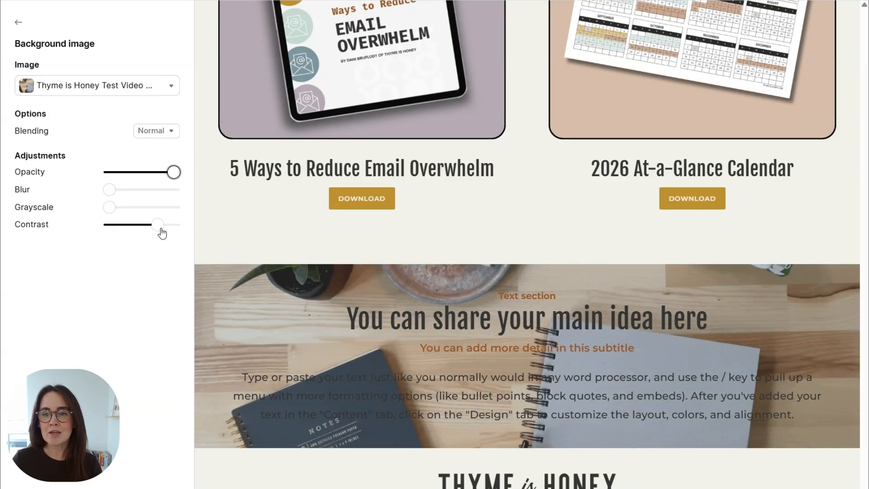
drag(162, 230, 176, 229)
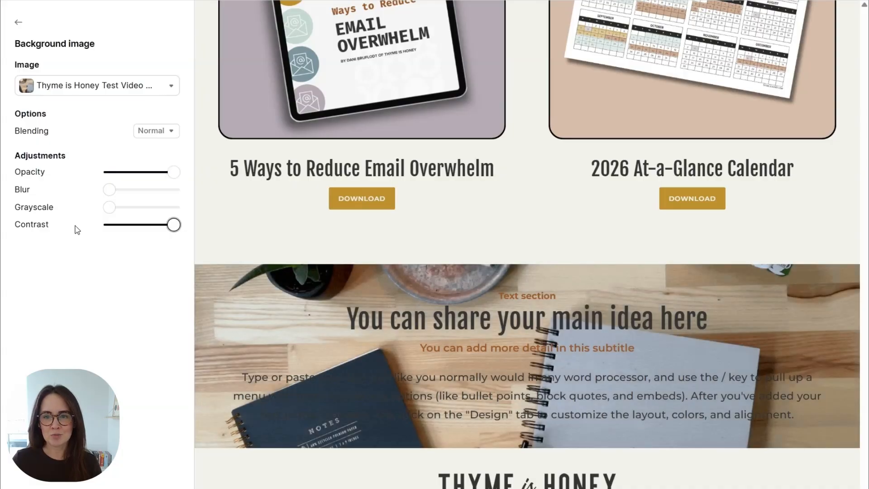
drag(174, 175, 156, 179)
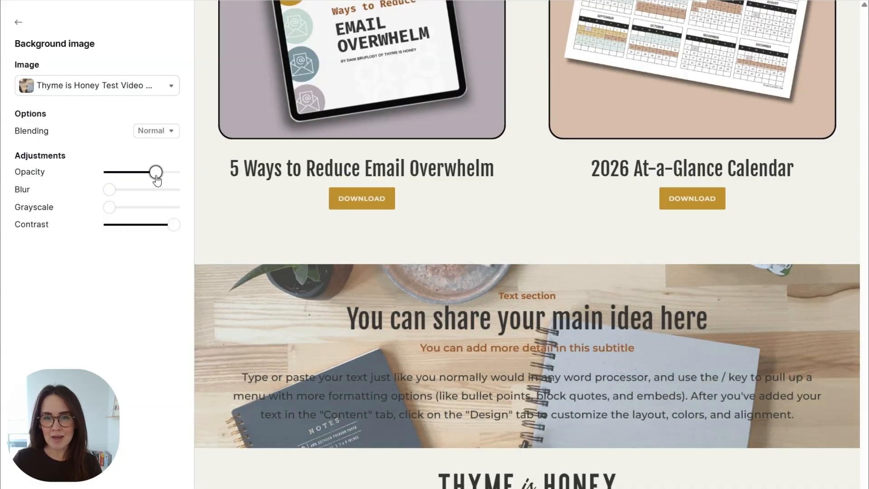
drag(109, 190, 87, 222)
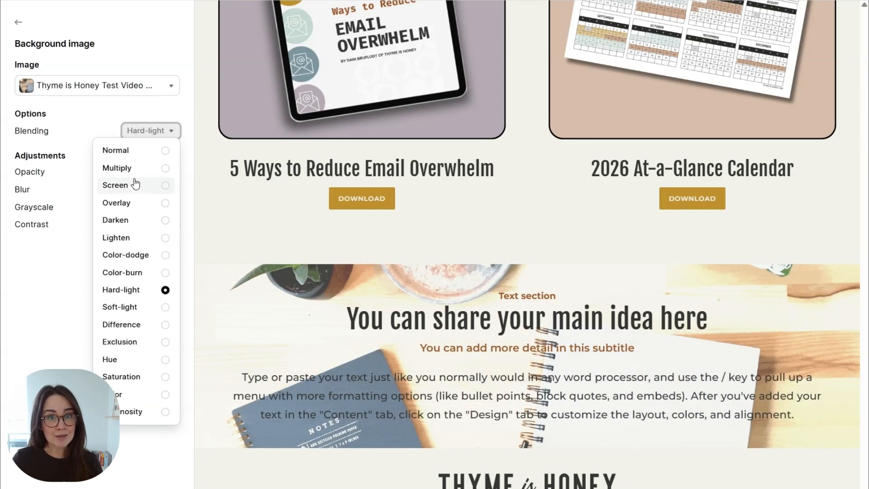
Step: Try Darken blending on the background, then set the blending back to Normal
click(145, 221)
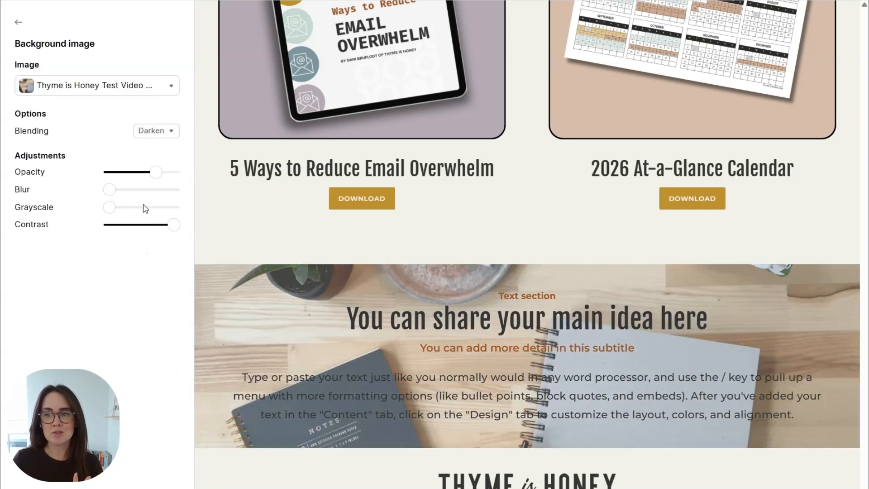
click(147, 138)
click(147, 149)
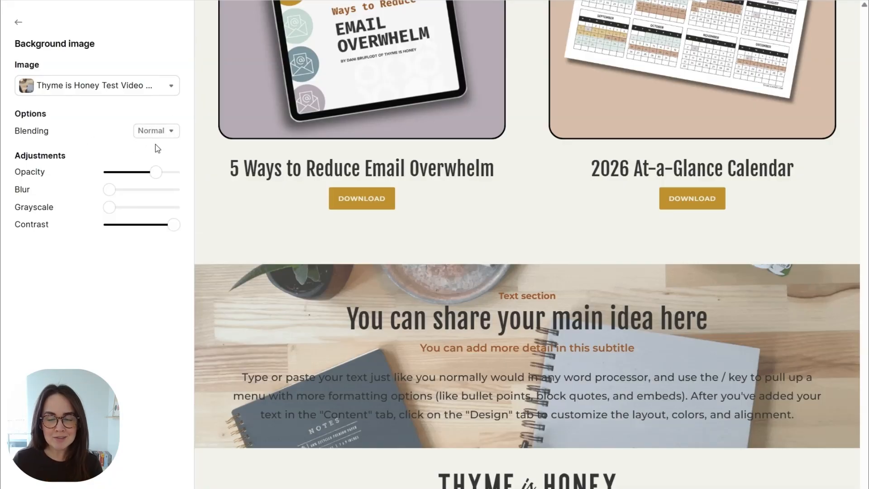
click(19, 23)
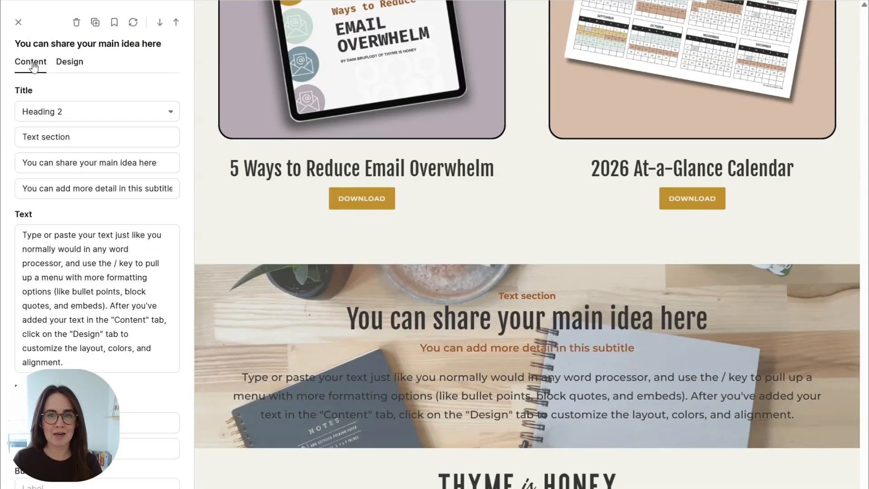
Step: Fill in the 'ALIGN YOUR WORK + WELLNESS IN ONE PLACE' Etsy content with a shop button, apply the Dark theme, and enlarge the padding
click(79, 295)
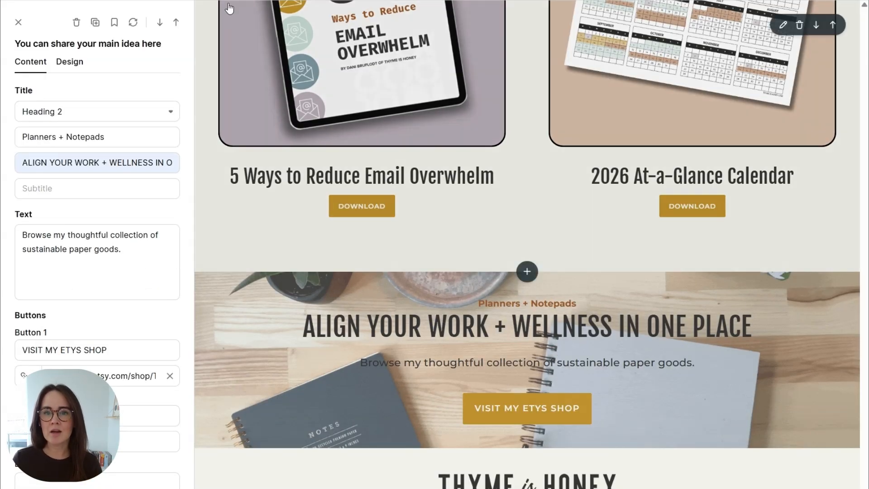
click(70, 62)
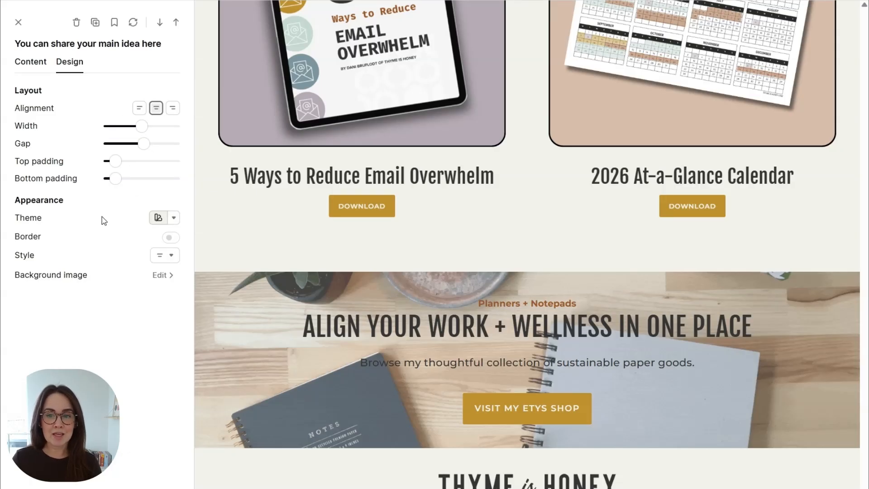
click(174, 219)
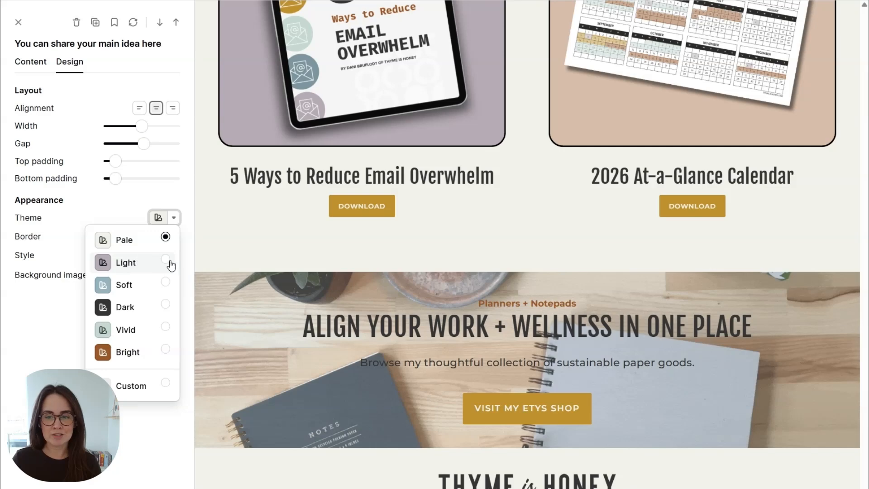
click(123, 311)
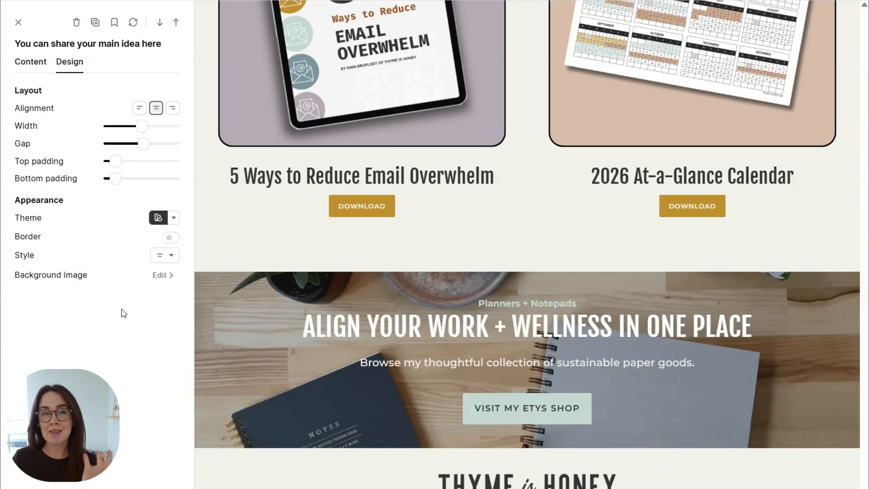
drag(115, 162, 135, 192)
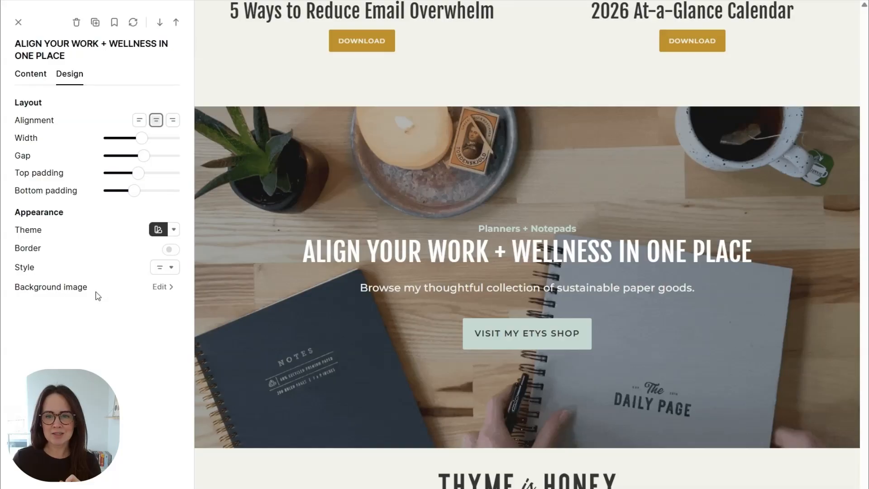
Step: Lower the Etsy section's background image opacity slightly to darken it
click(165, 294)
click(141, 173)
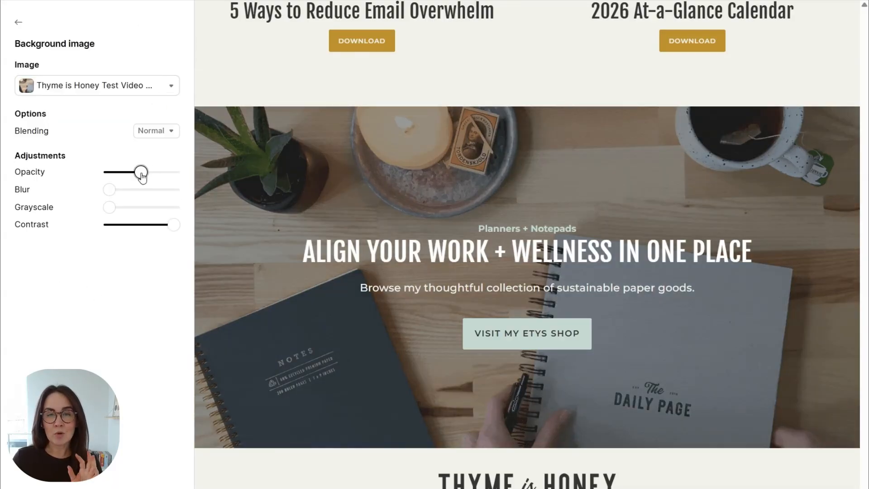
drag(142, 176, 135, 177)
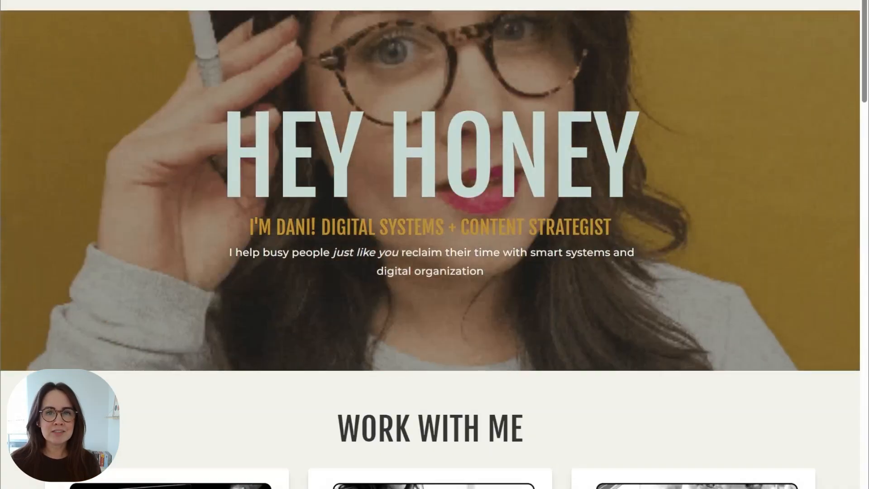
Step: Scroll the live homepage down to the desk-scene section with its 'VISIT MY ETSY SHOP' button, below FREE RESOURCES
scroll(448, 117, down, 20)
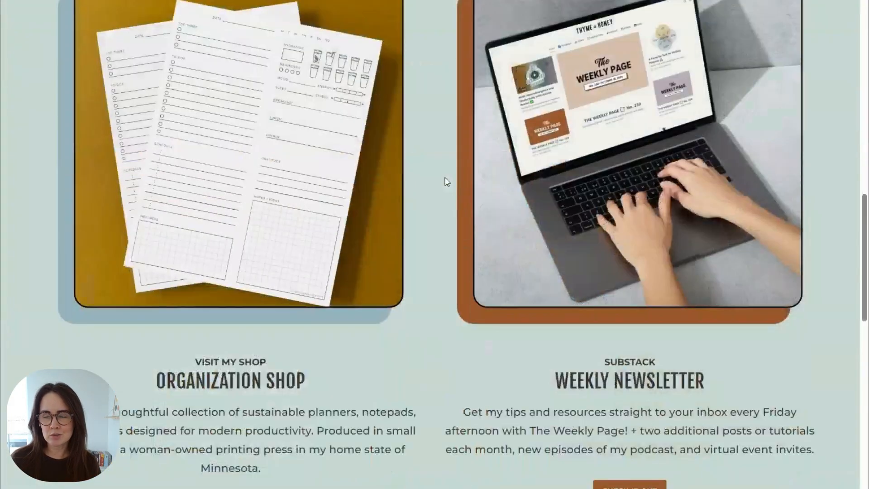
scroll(447, 182, down, 5)
scroll(446, 182, down, 20)
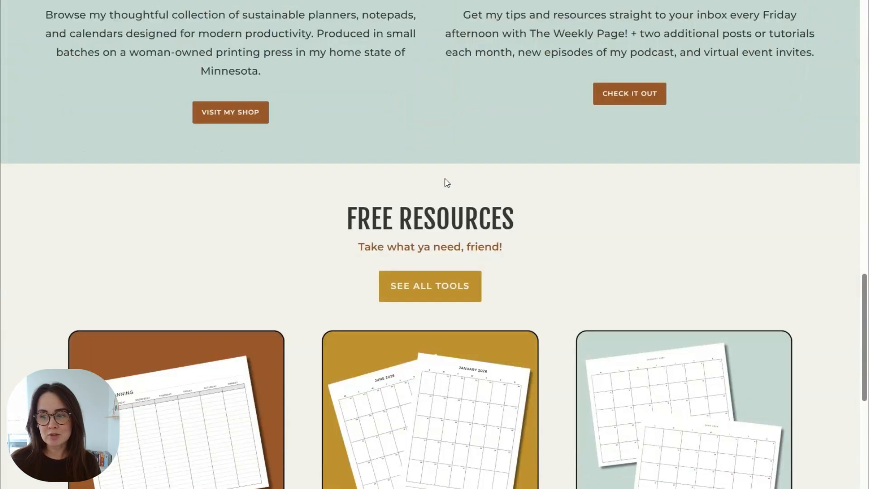
scroll(446, 183, down, 5)
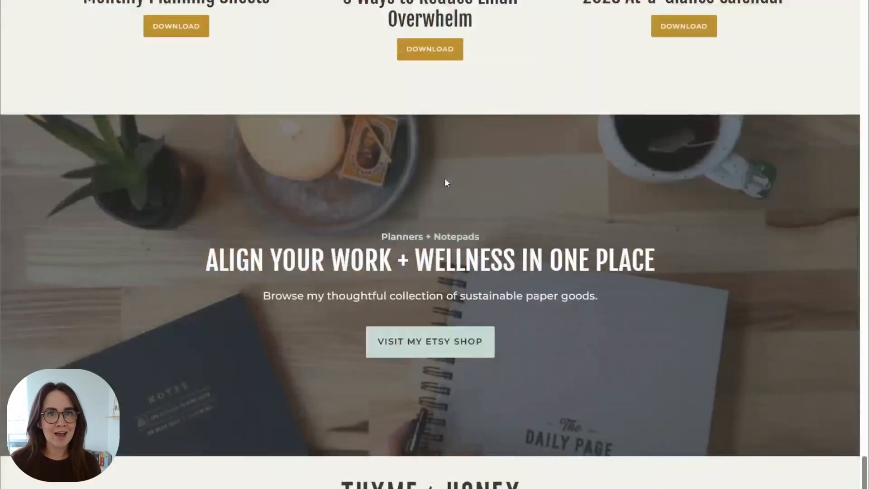